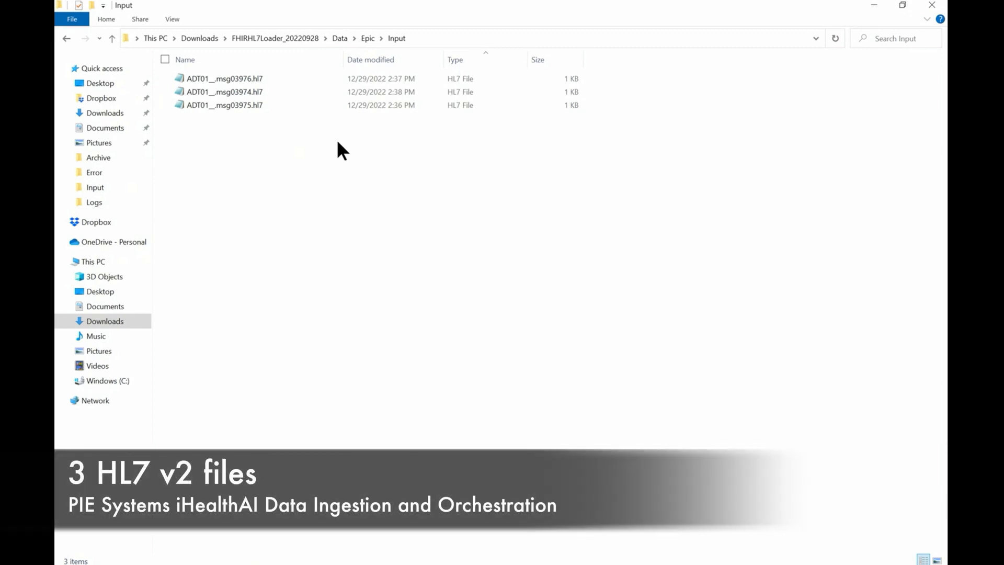
- Run the Epic.bat loader in the FHIRHL7Loader_20220928 folder to convert the HL7 v2 files
click(307, 38)
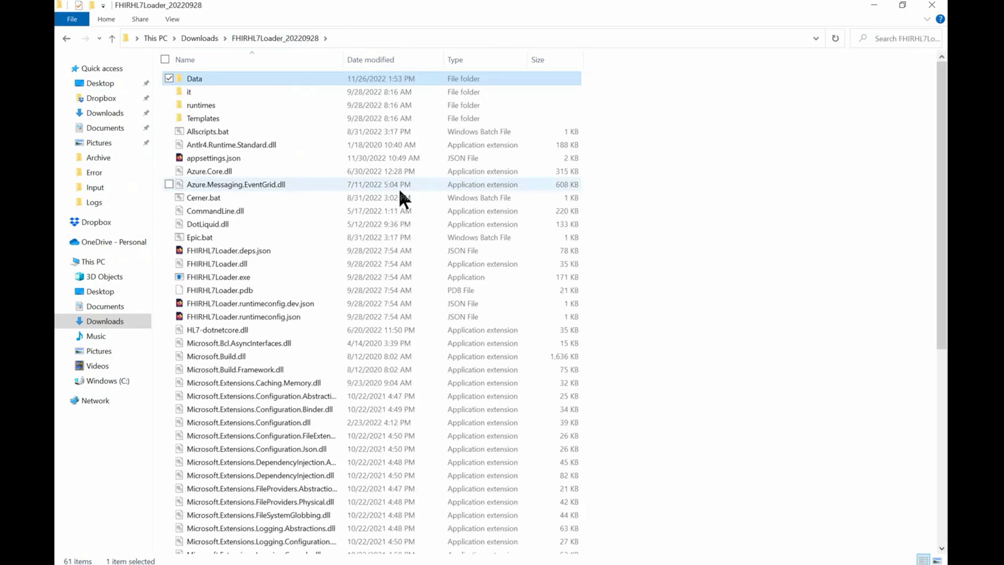
click(204, 236)
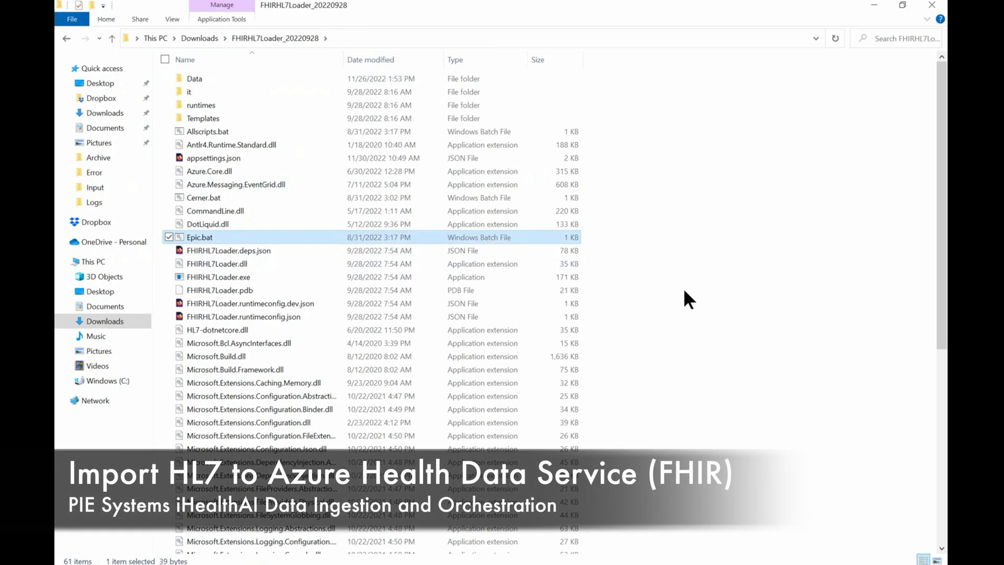
key(Return)
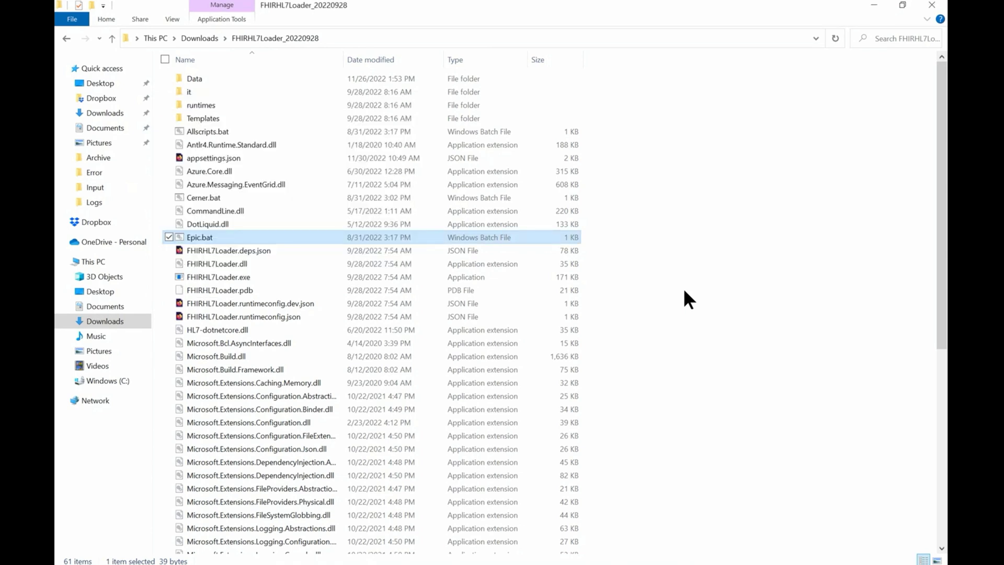
- Open the first new ADT01 message from Data > Epic > Archive in Notepad, then close it
double_click(195, 78)
double_click(194, 105)
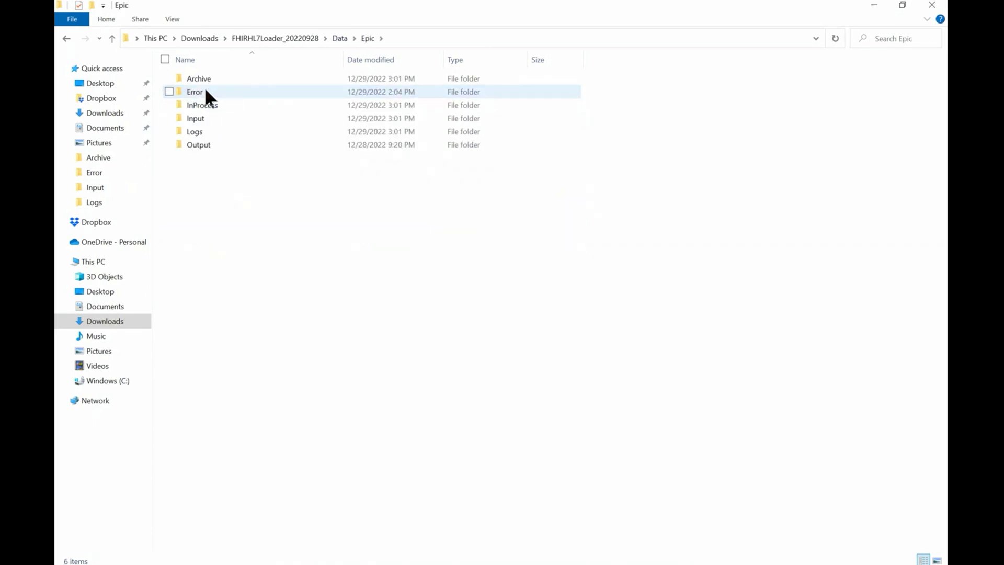
double_click(206, 78)
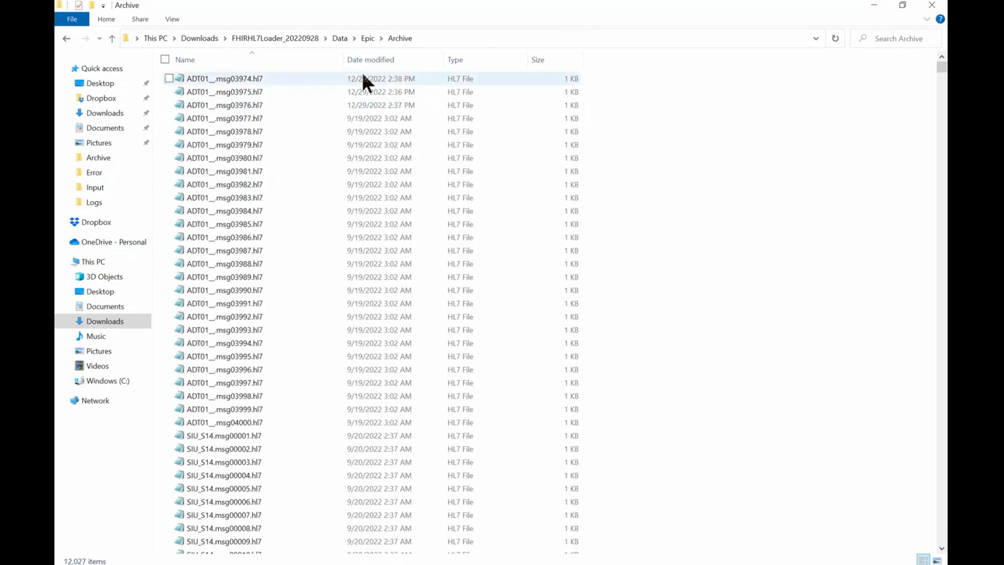
click(278, 84)
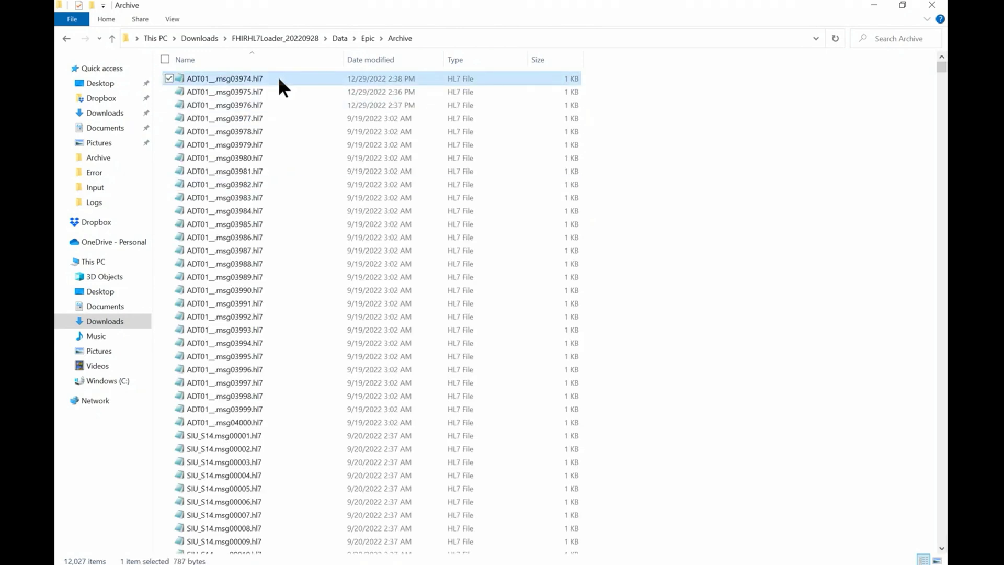
right_click(278, 76)
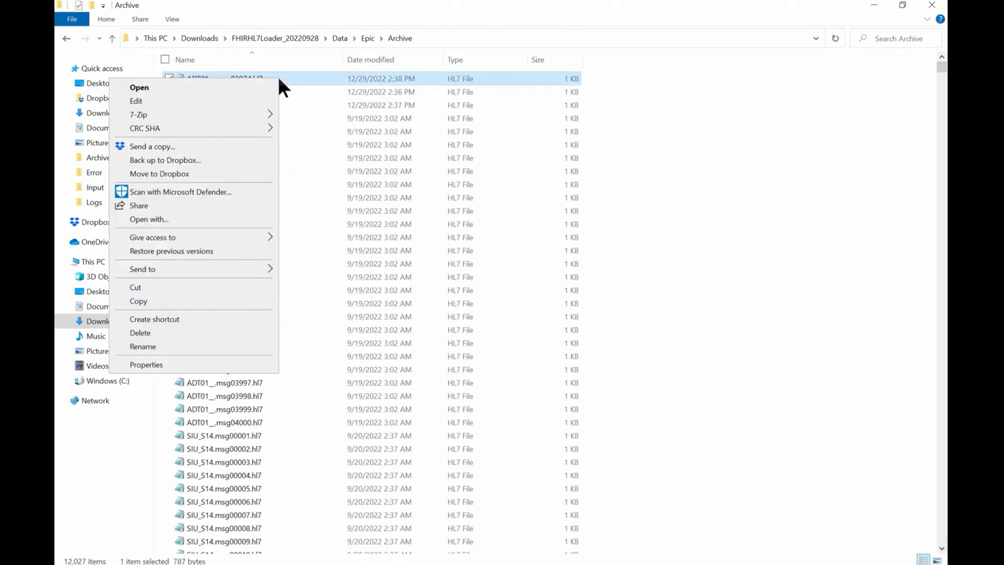
click(148, 98)
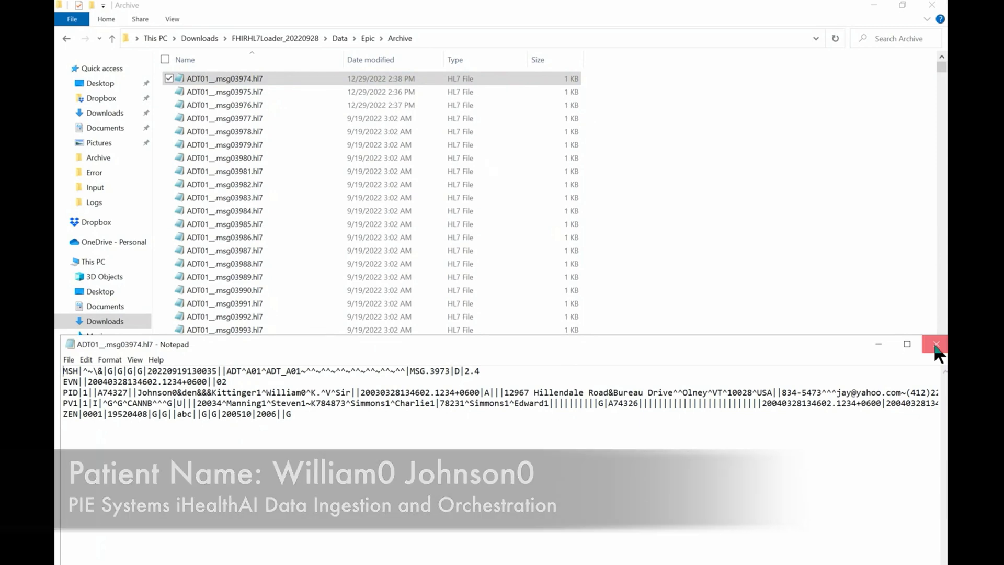
click(937, 344)
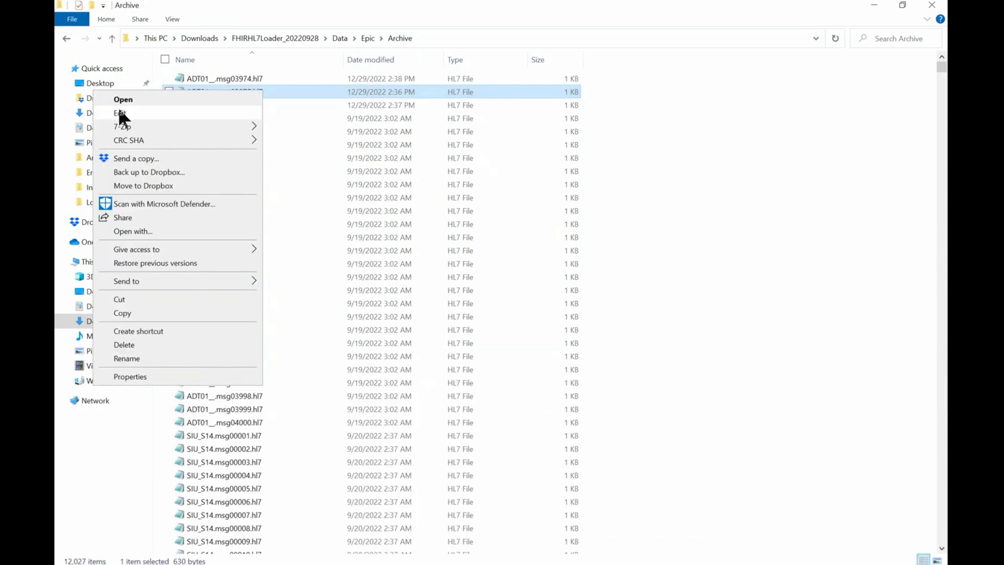
- Open the second and third new ADT01 .hl7 messages in Notepad for inspection
key(Escape)
key(Return)
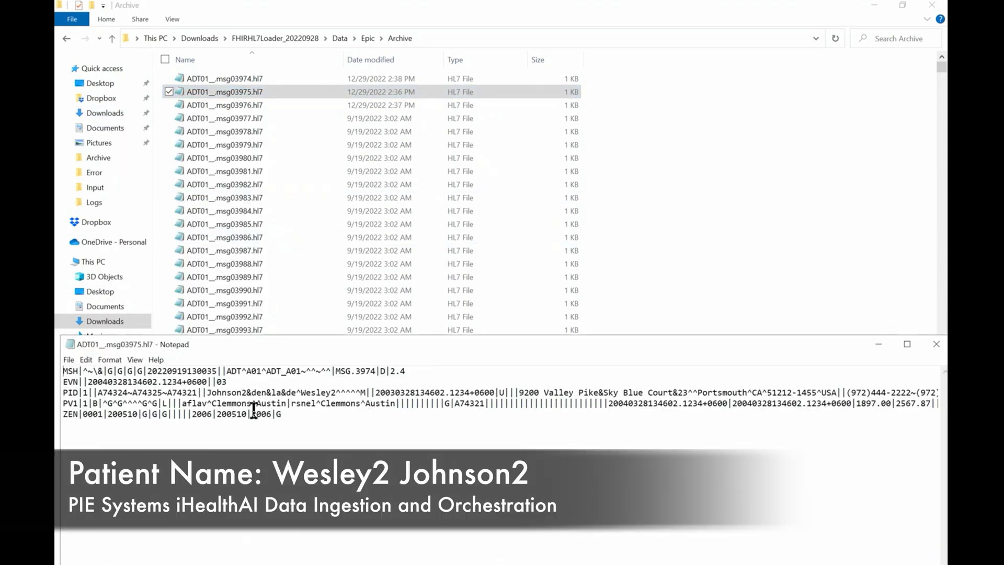
click(937, 344)
click(256, 104)
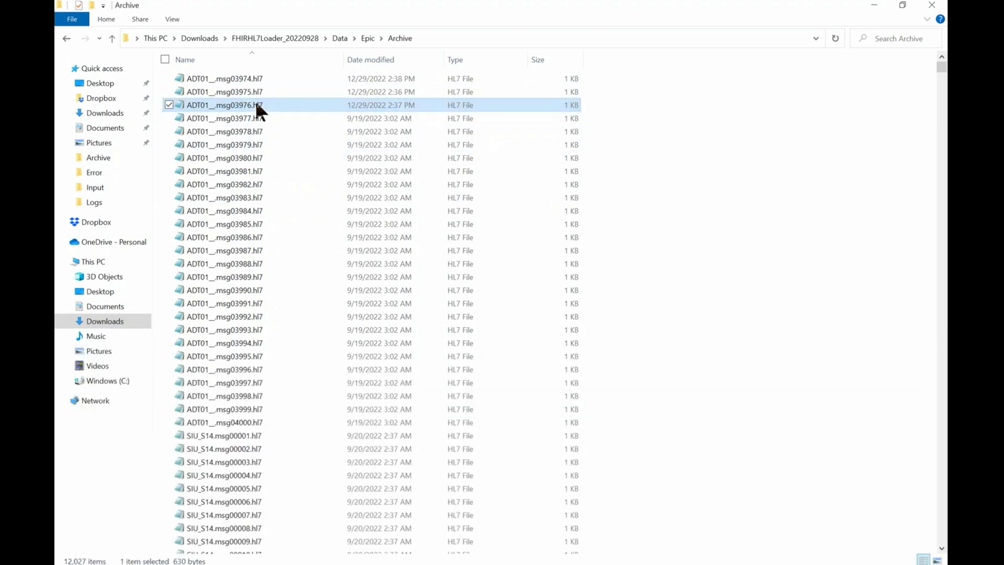
right_click(268, 103)
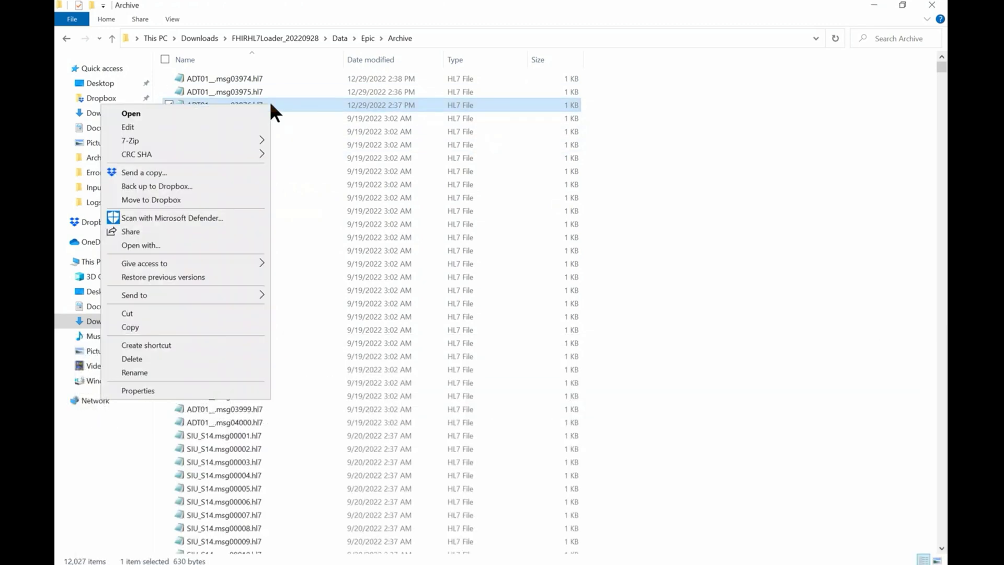
click(141, 126)
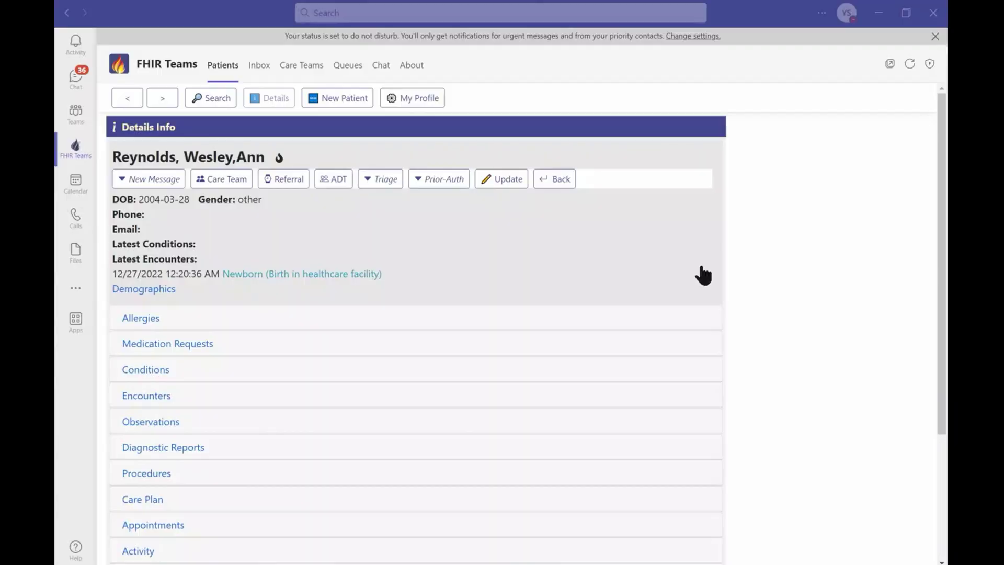
- Run a patient search in FHIR Teams and open the first listed patient's details
click(214, 99)
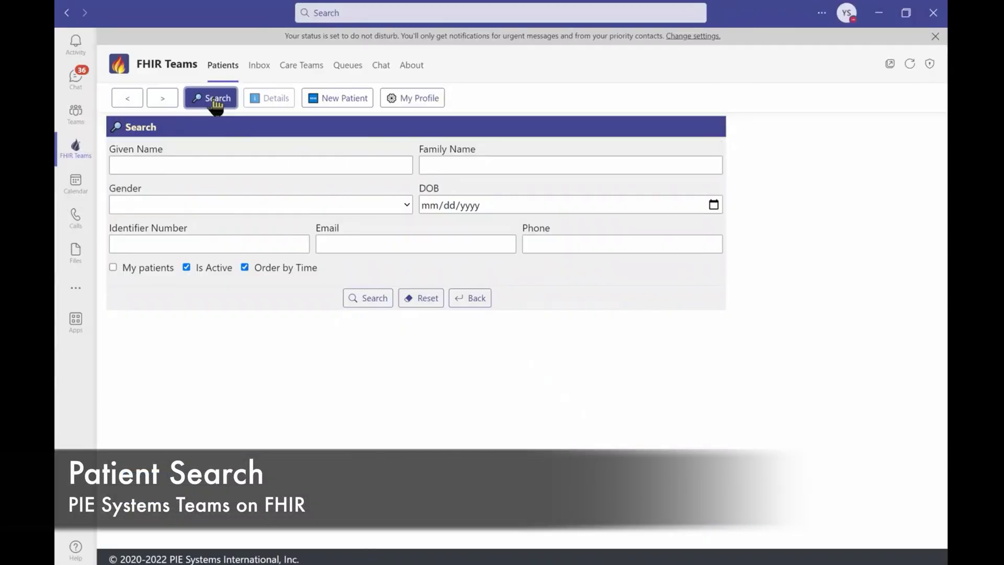
click(369, 299)
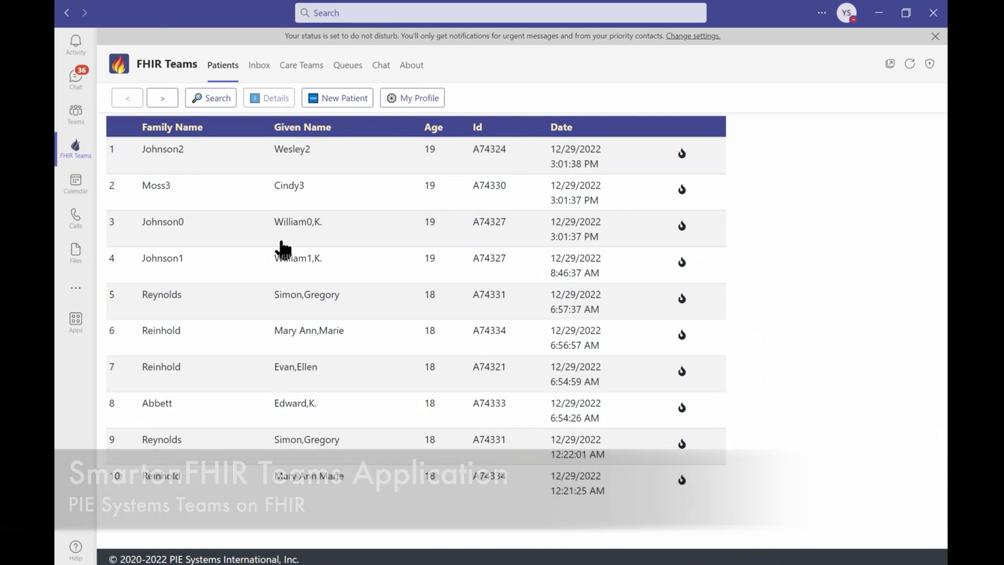
double_click(170, 155)
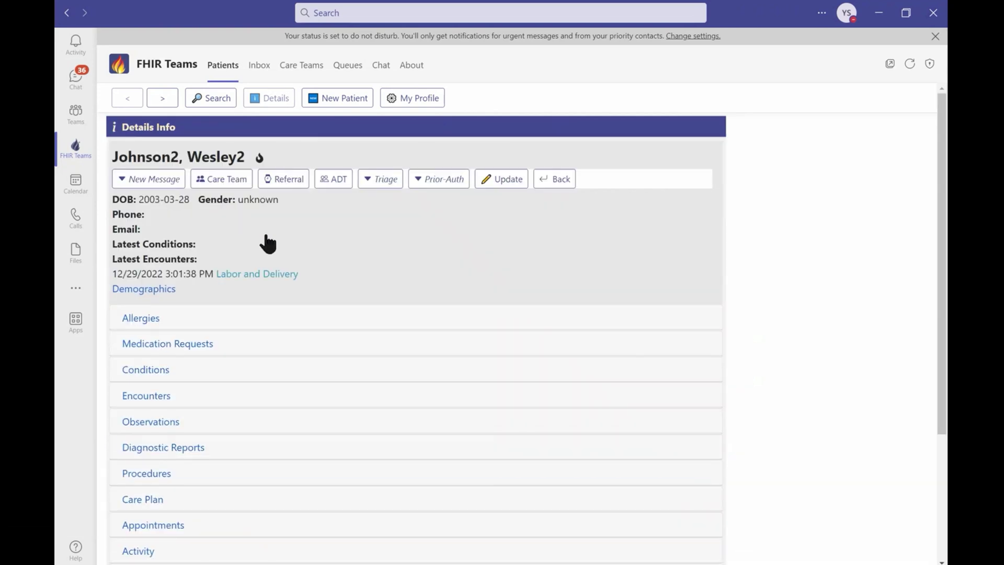
- Review the patient's Labor and Delivery encounter and demographics, then return to the patient list
click(144, 398)
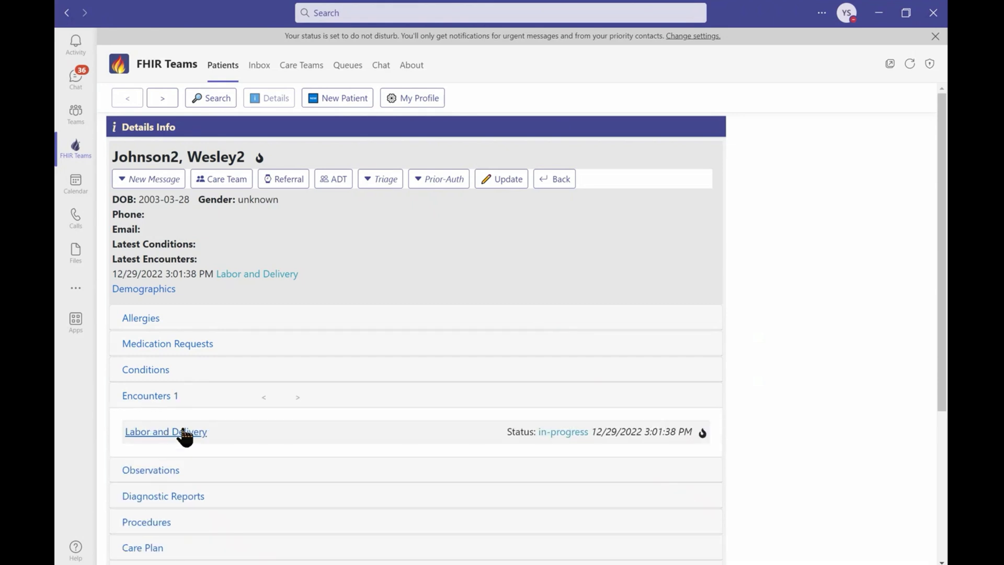
click(184, 434)
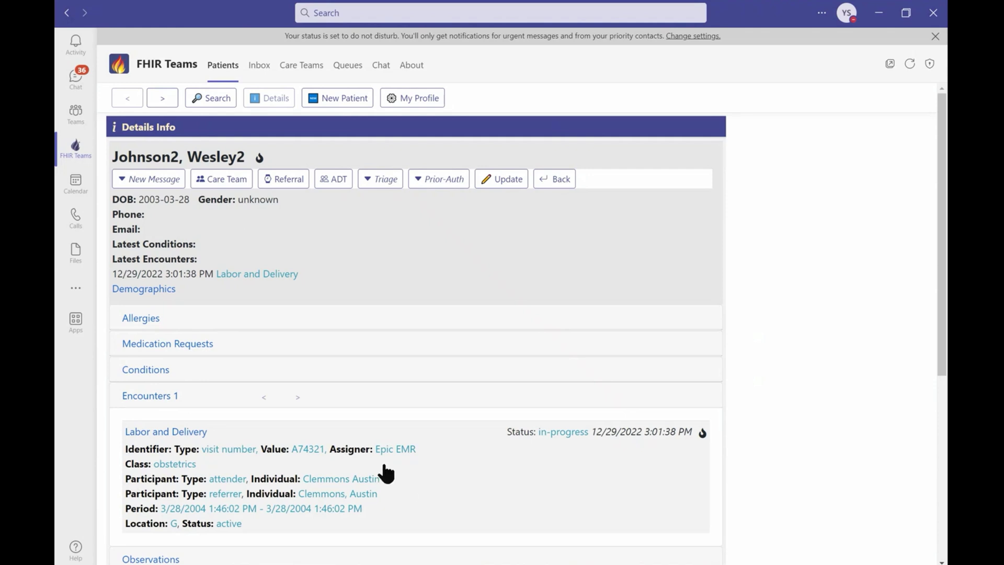
click(142, 292)
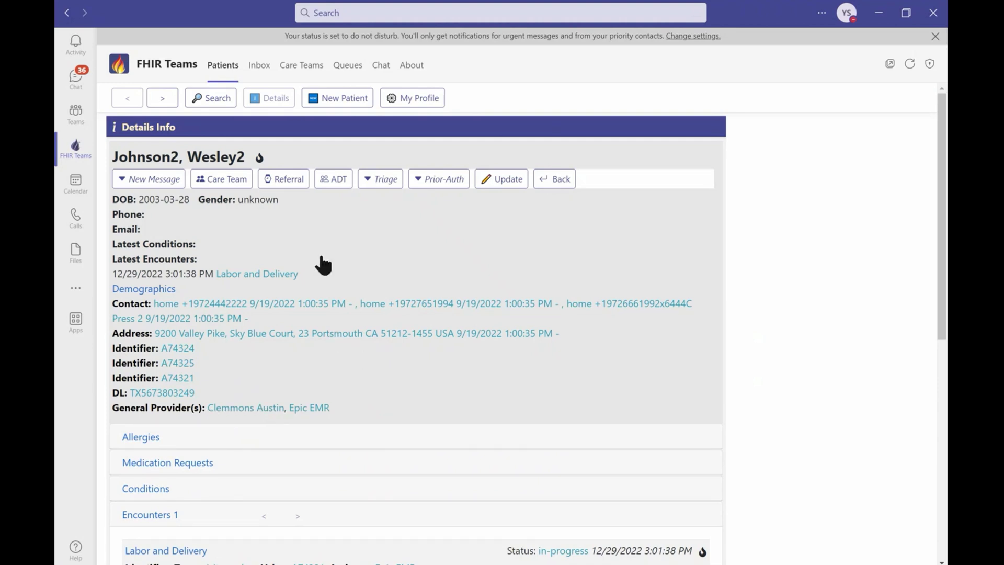
click(555, 179)
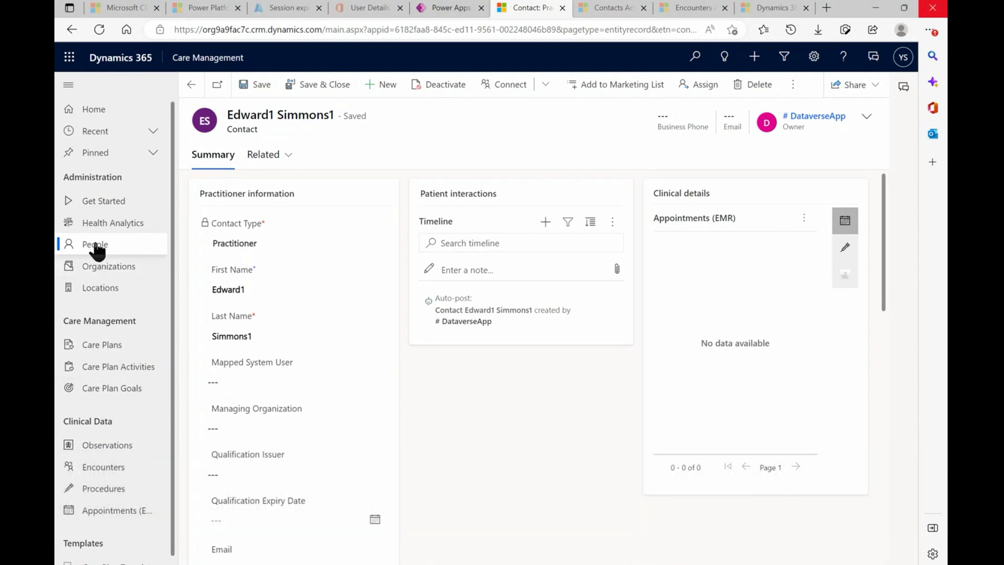
- In Active Patients, filter the Full Name column with condition Contains and value '2'
click(97, 247)
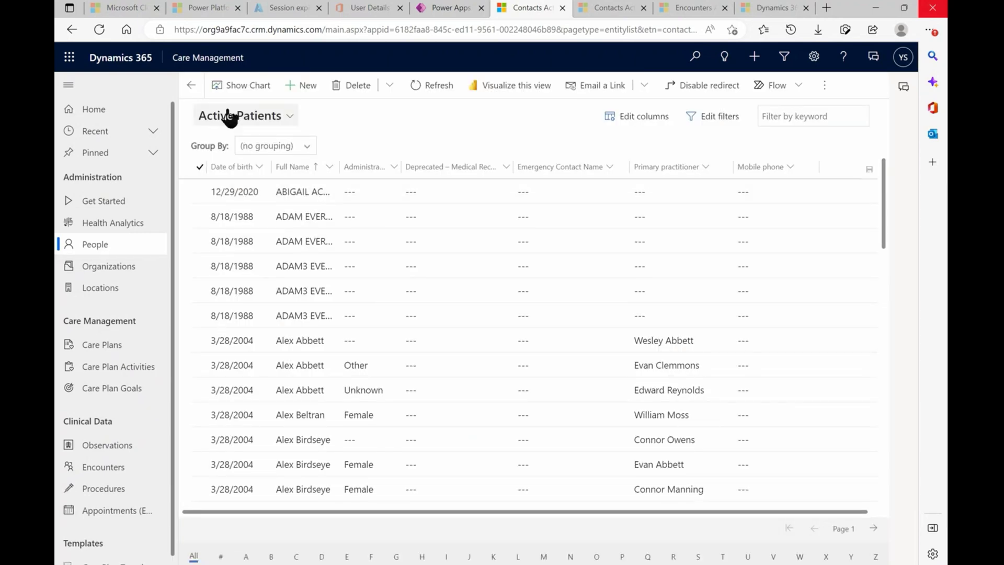
click(329, 167)
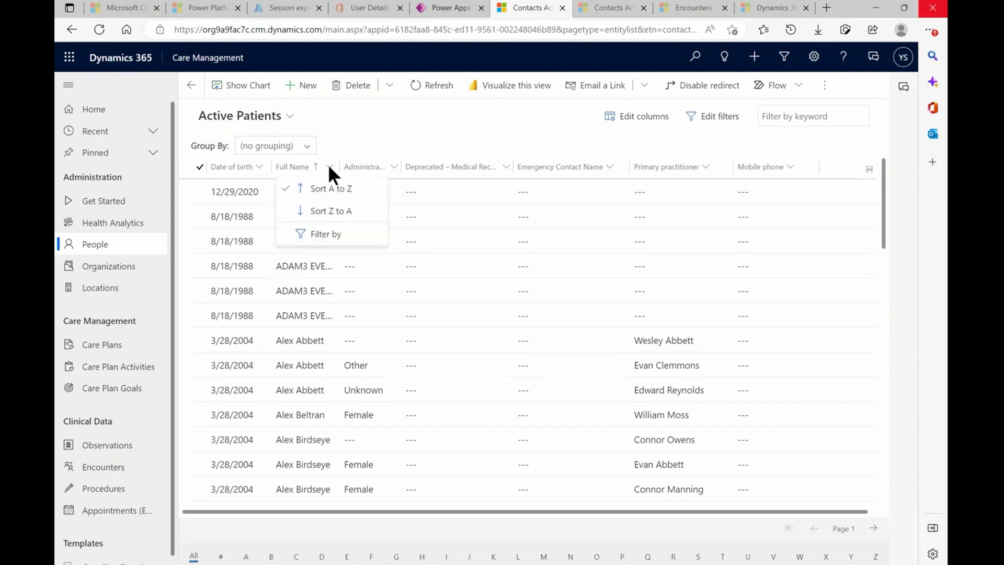
click(328, 235)
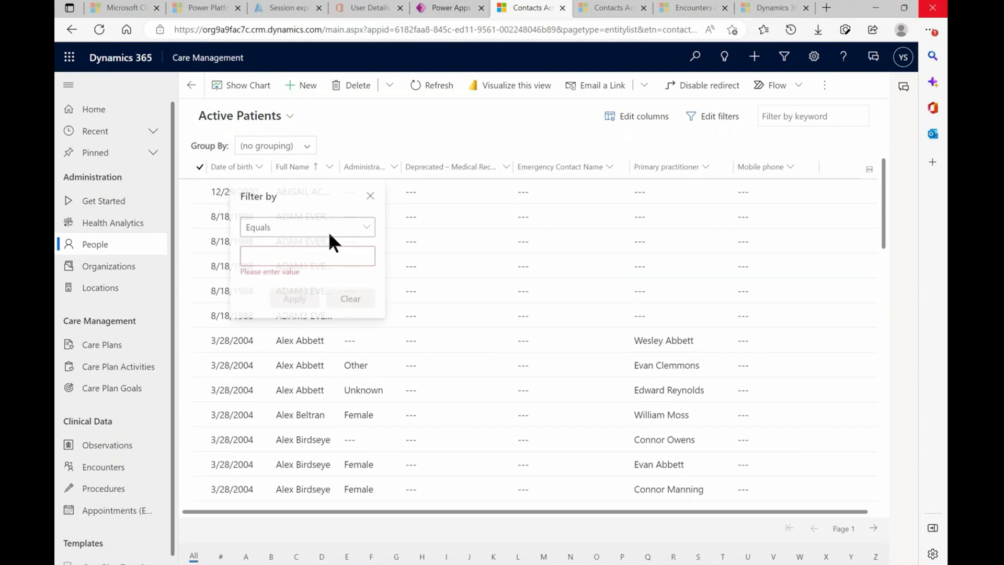
click(366, 230)
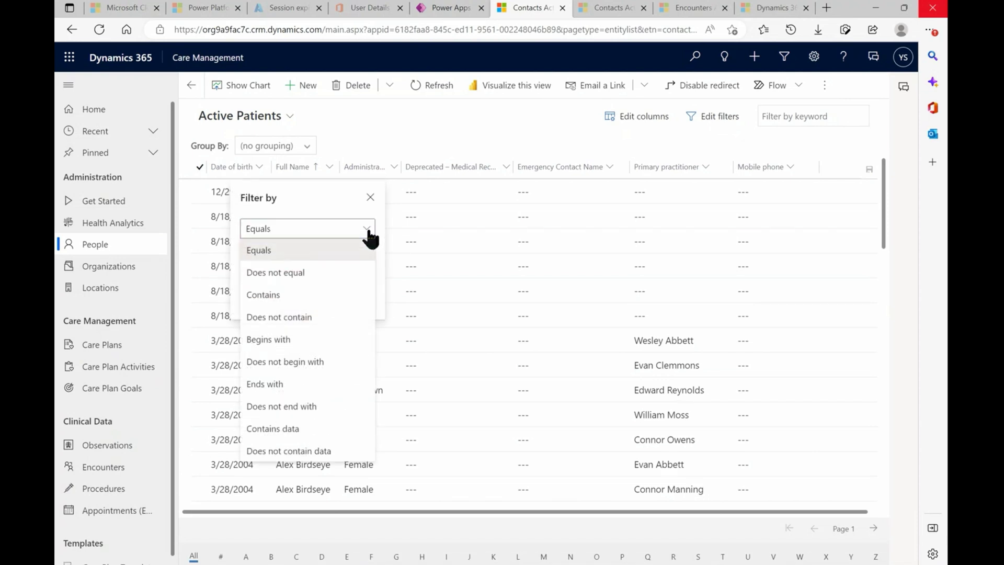
click(287, 294)
click(270, 258)
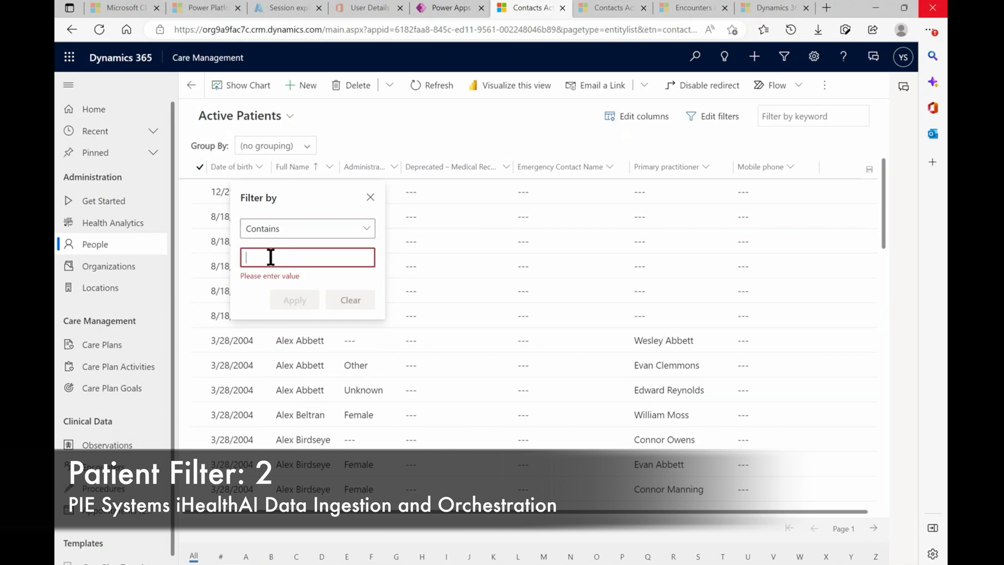
text(2)
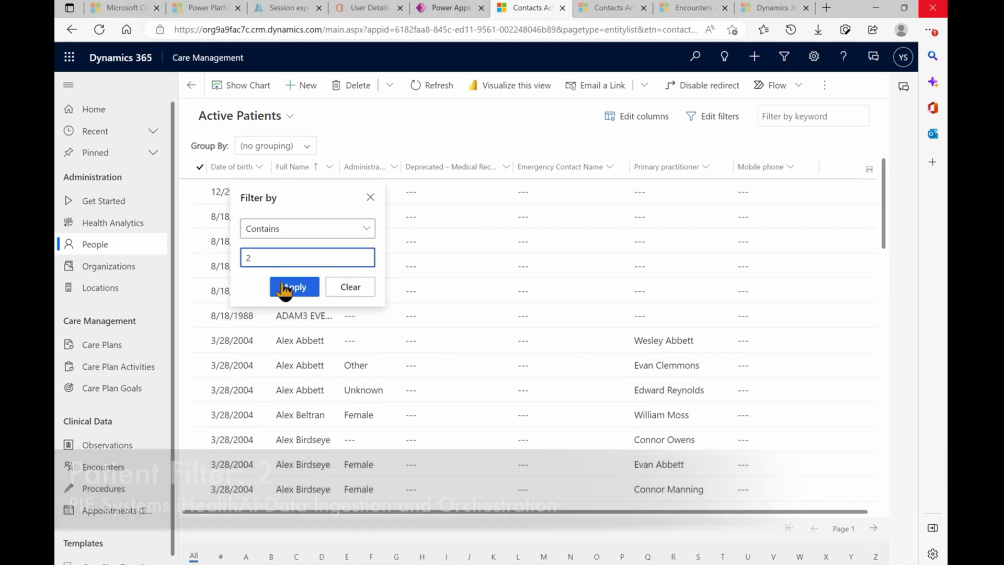
click(294, 288)
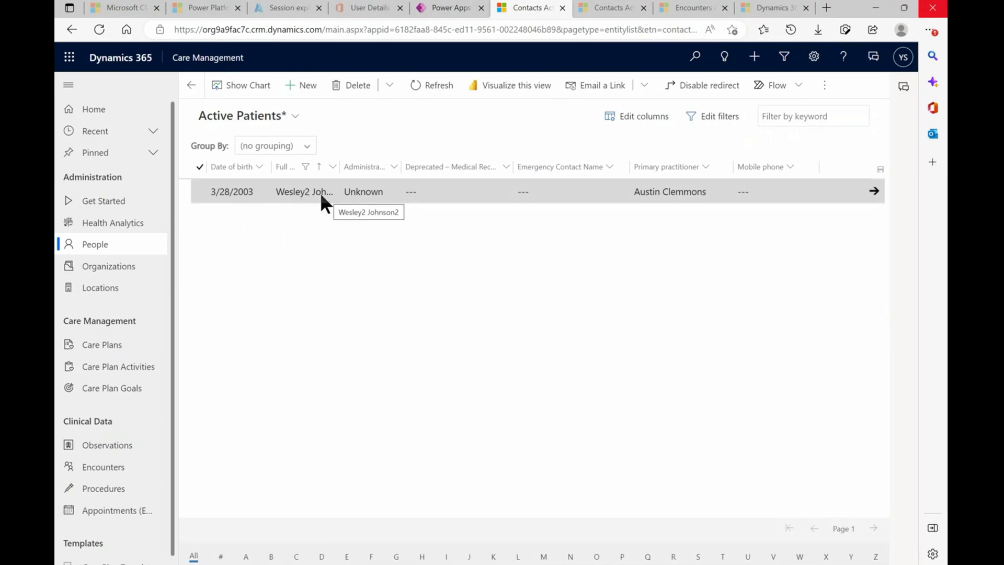
double_click(234, 192)
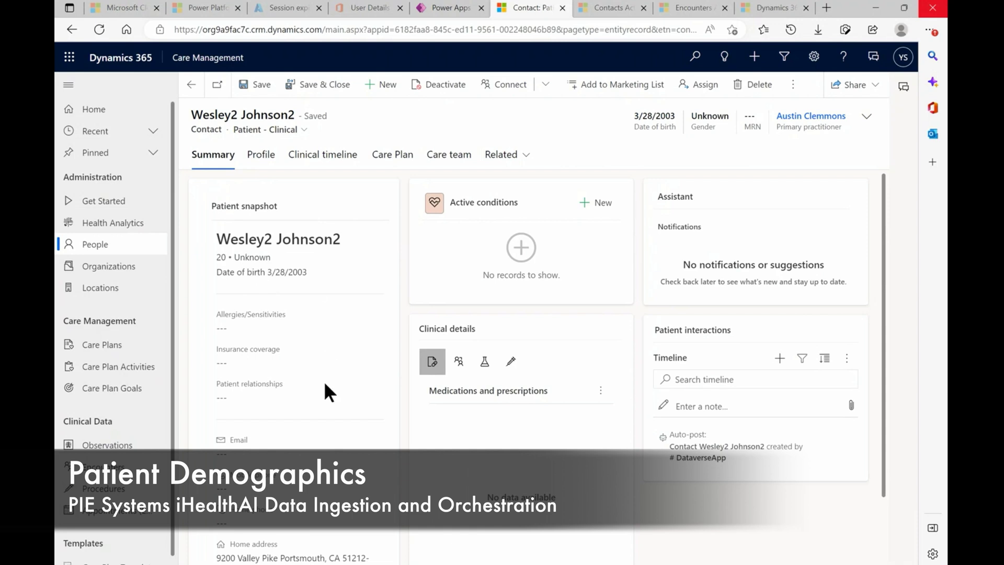
scroll(308, 470, down, 2)
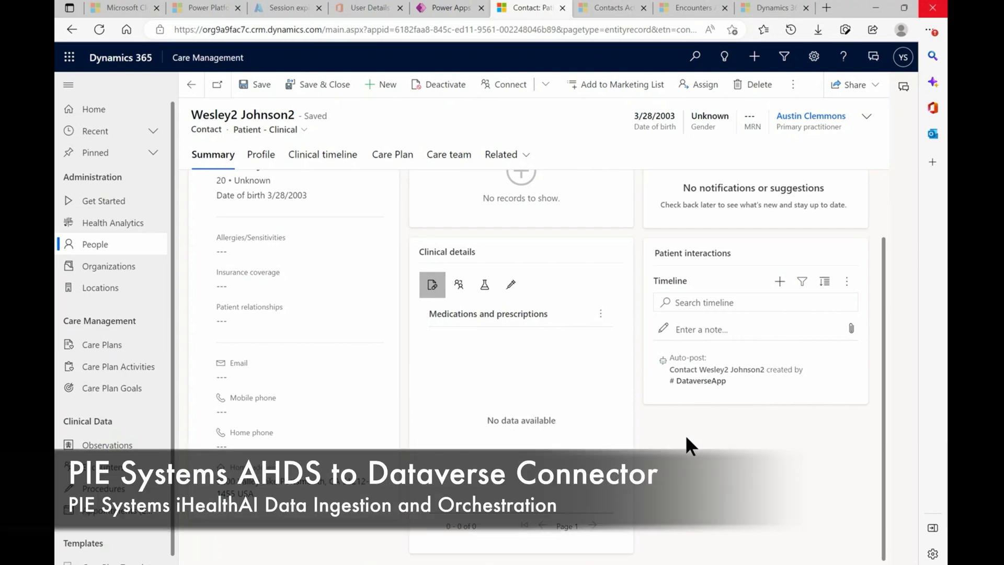
scroll(702, 433, up, 2)
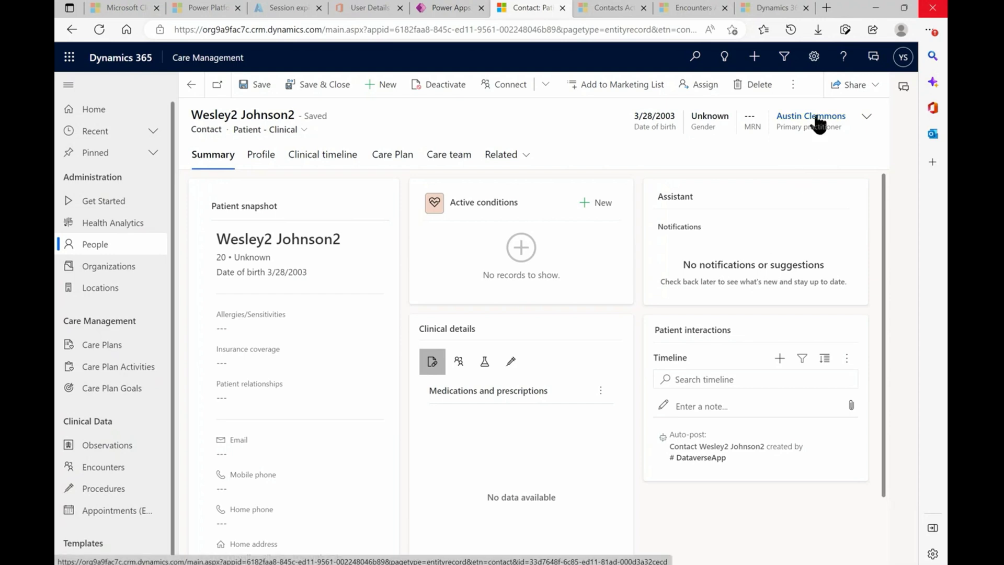
click(867, 118)
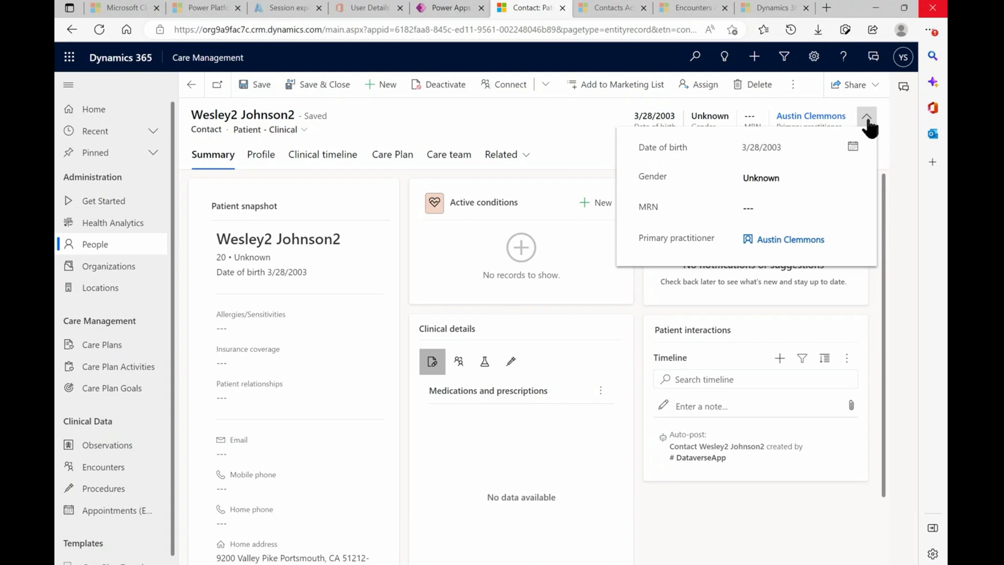
click(866, 119)
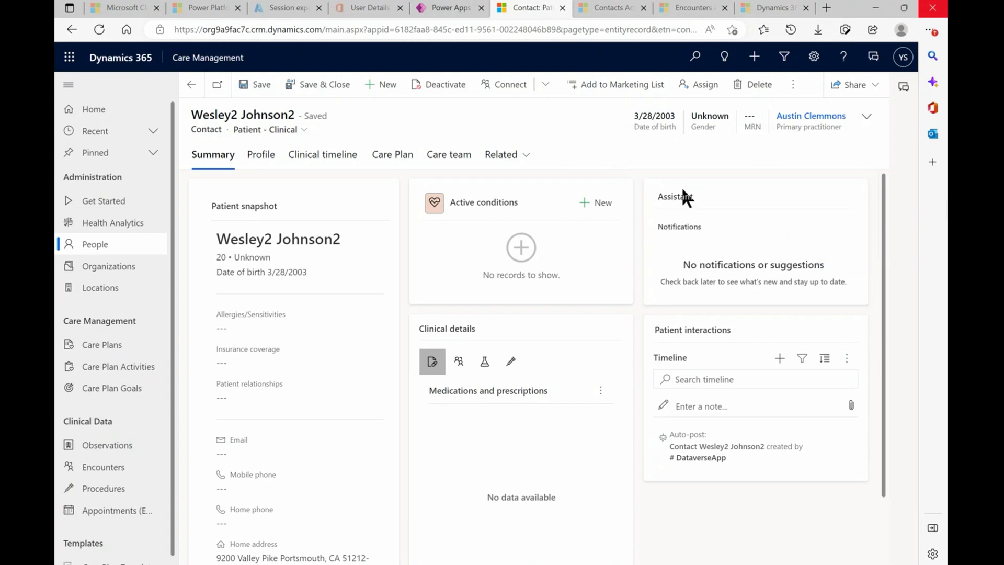
key(alt+Tab)
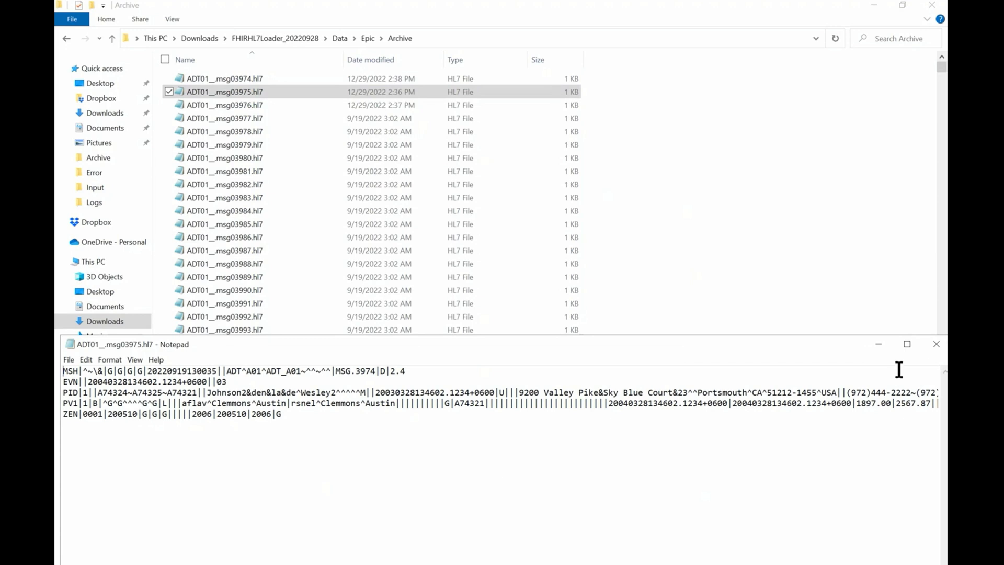
- Close the Notepad window showing ADT01__msg03975.hl7
click(936, 345)
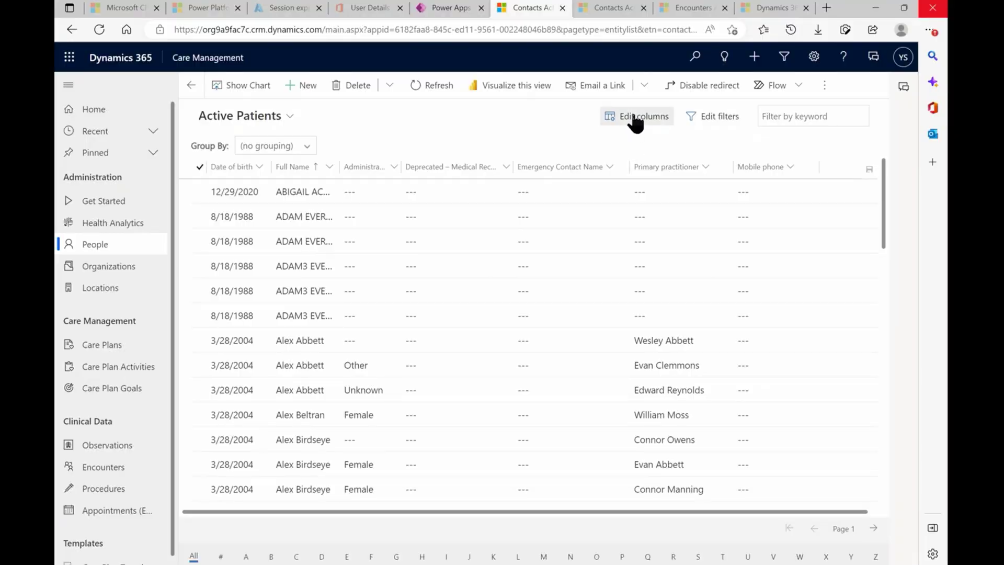
- Add the Contact fields Created By and Created On as columns in the Active Patients view
click(636, 122)
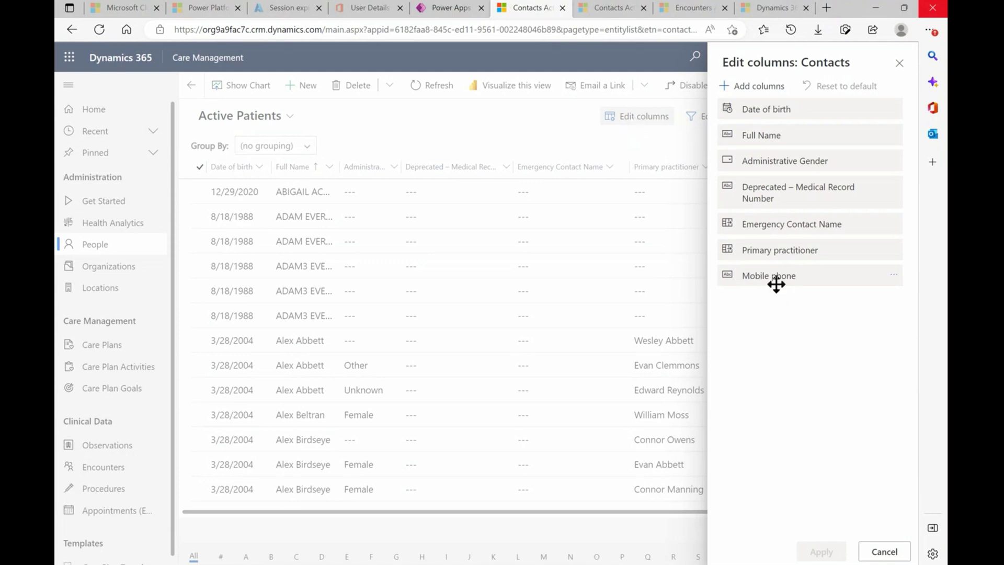
click(727, 89)
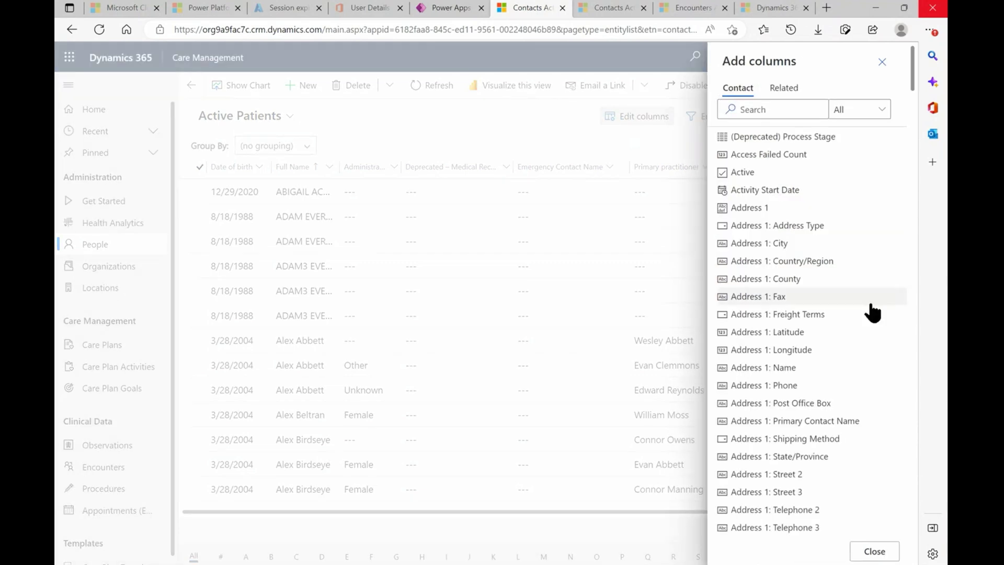
scroll(873, 312, down, 15)
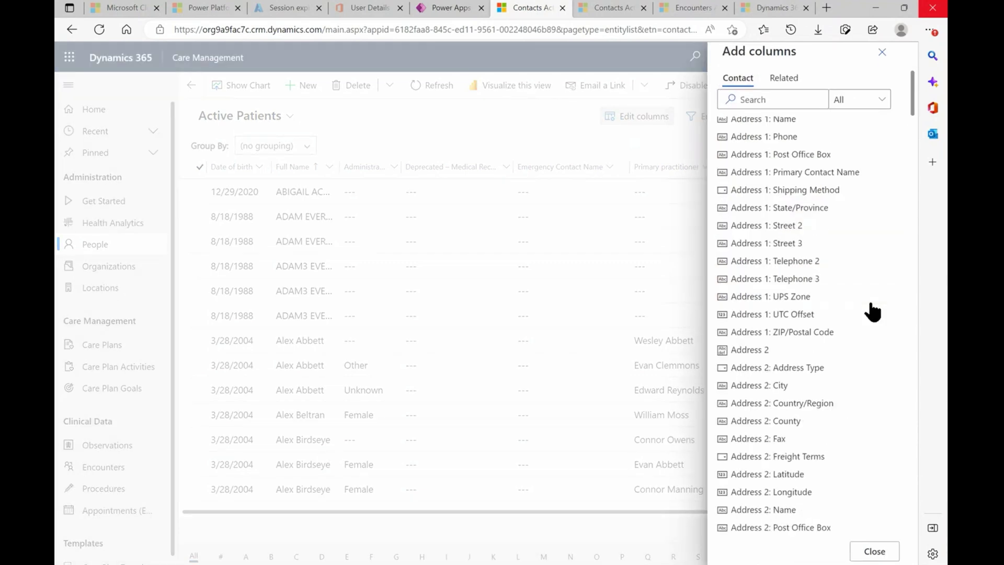
scroll(872, 312, down, 10)
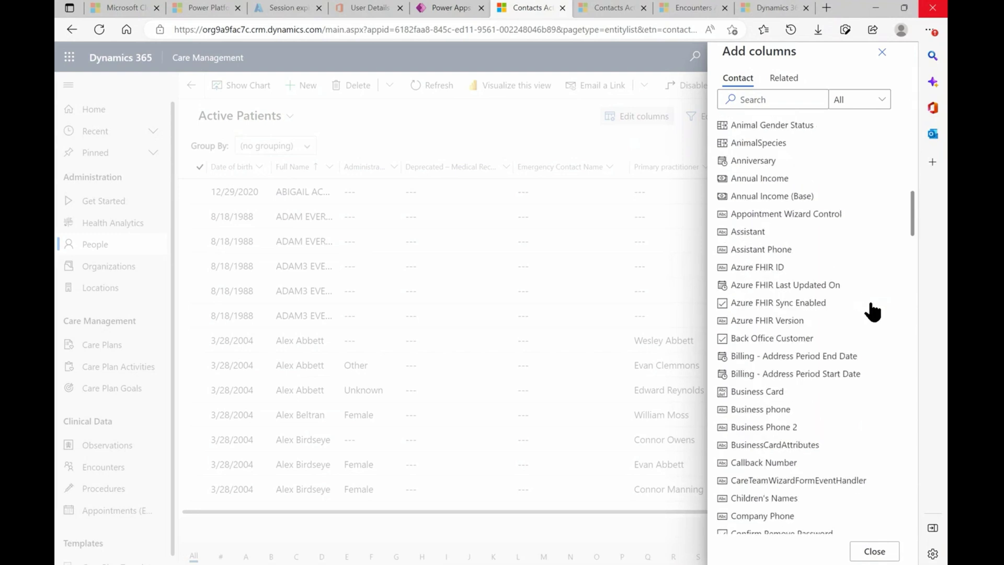
scroll(869, 311, down, 10)
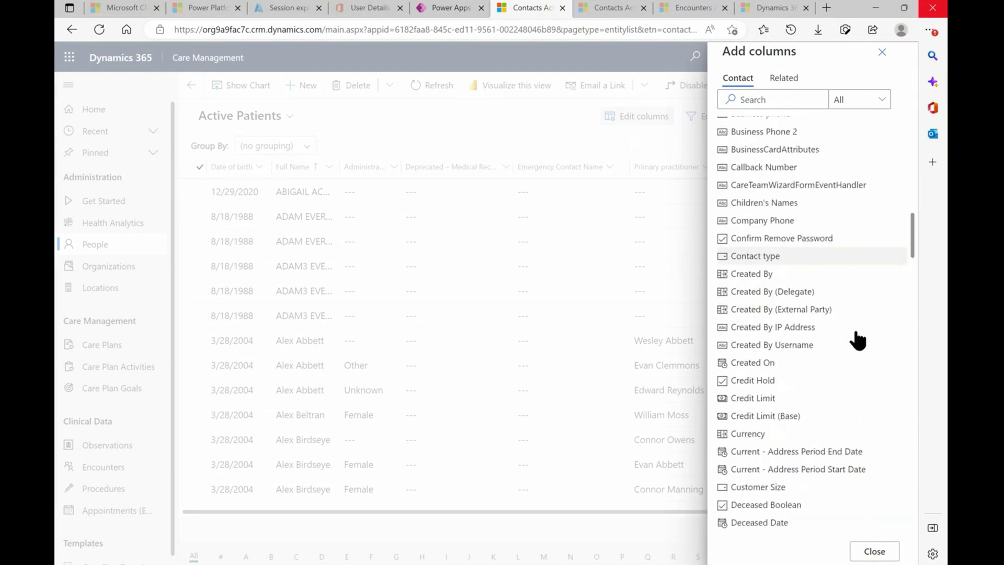
scroll(858, 341, down, 3)
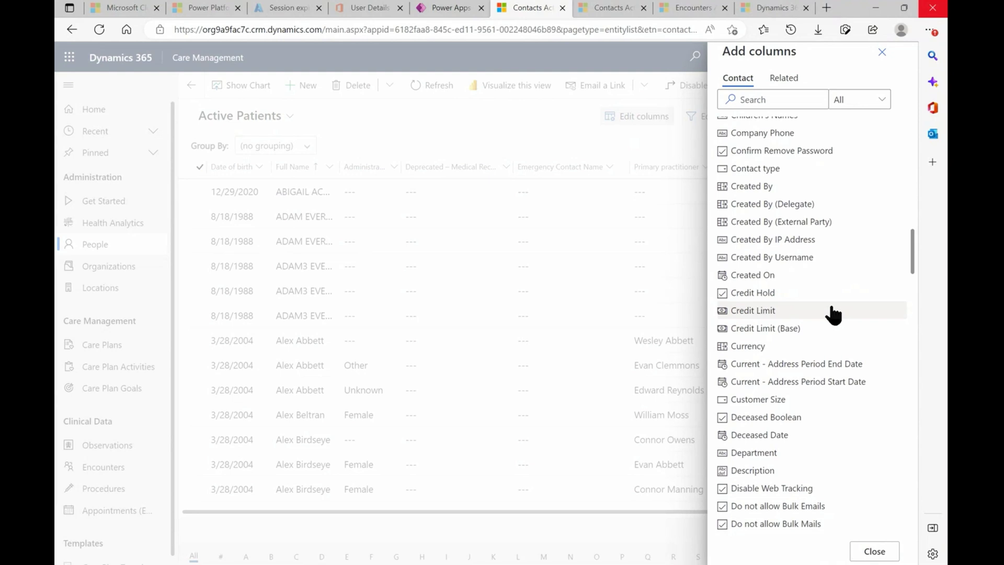
click(750, 189)
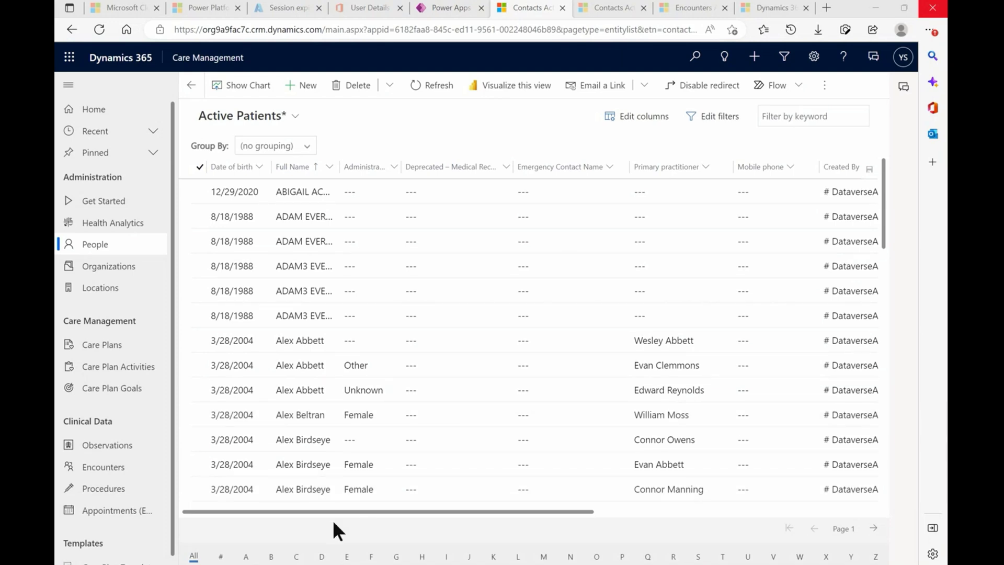
- Scroll the patient grid right and sort the Created By column Z to A
drag(340, 510, 553, 516)
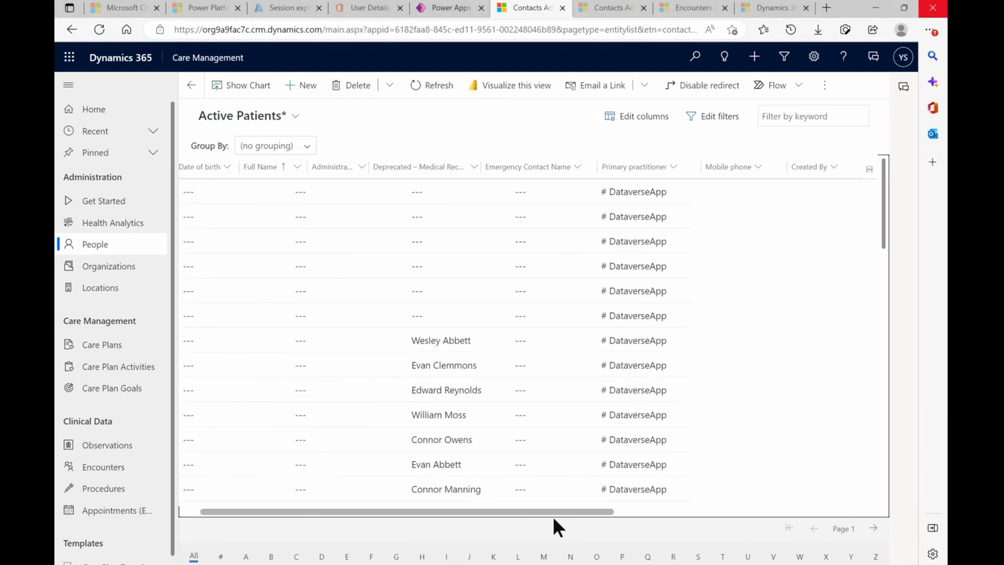
scroll(554, 518, right, 5)
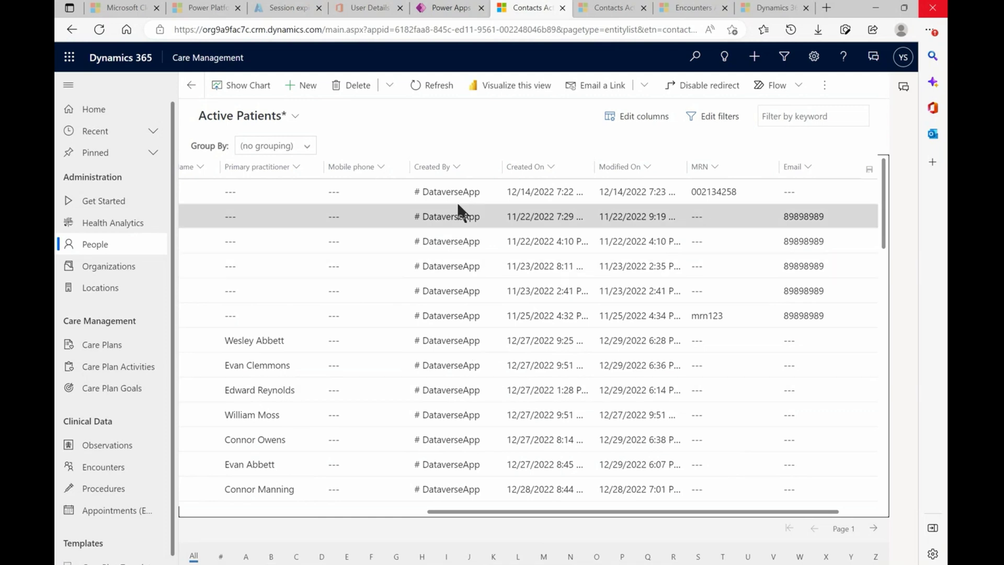
click(457, 166)
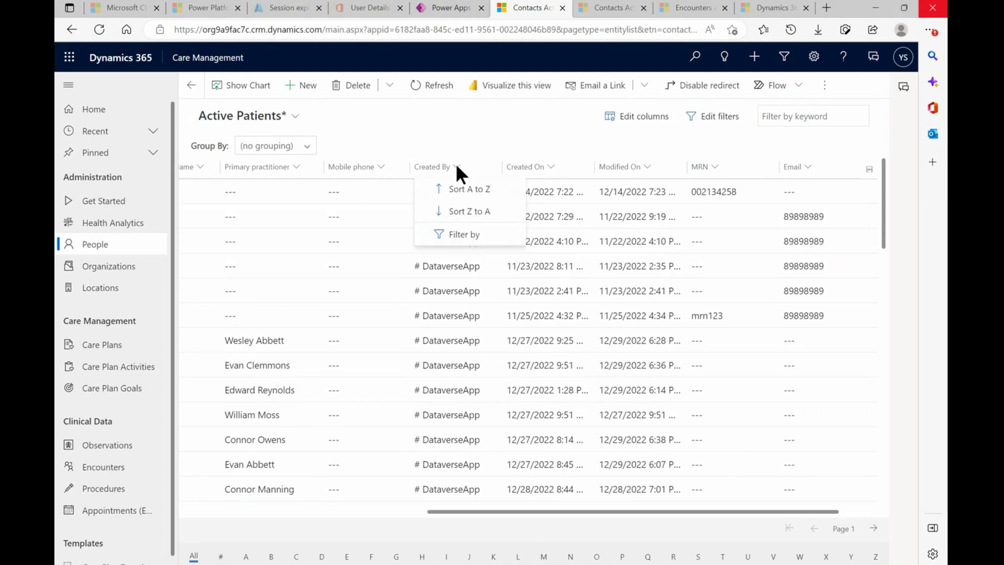
click(460, 215)
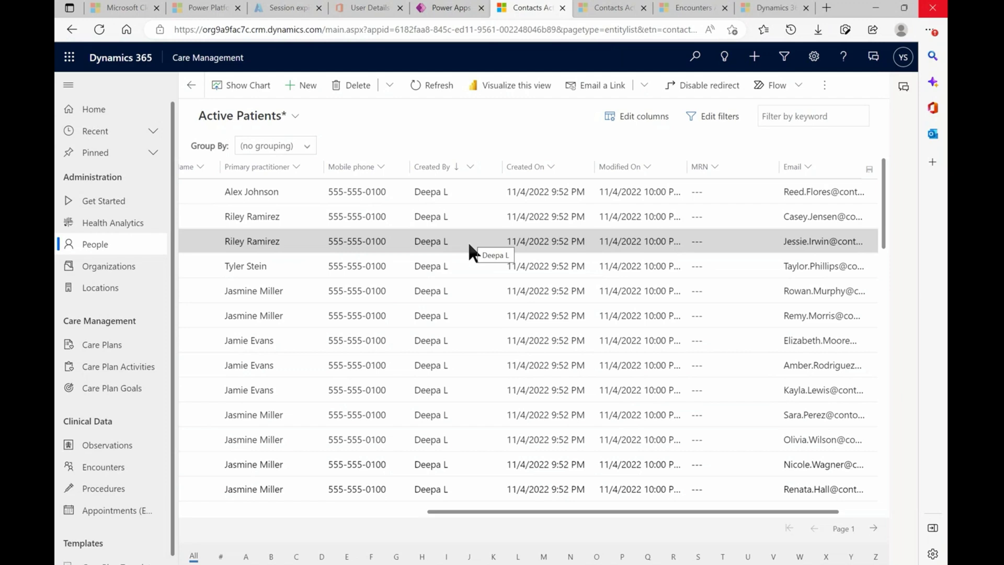
- Sort Created By A to Z, then sort Created On from newest to oldest
click(469, 163)
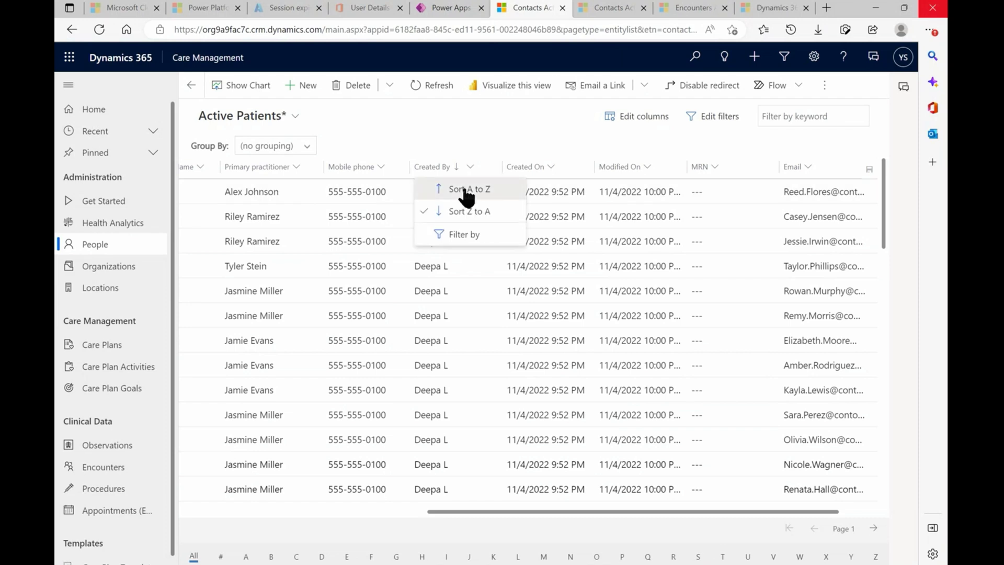
click(463, 189)
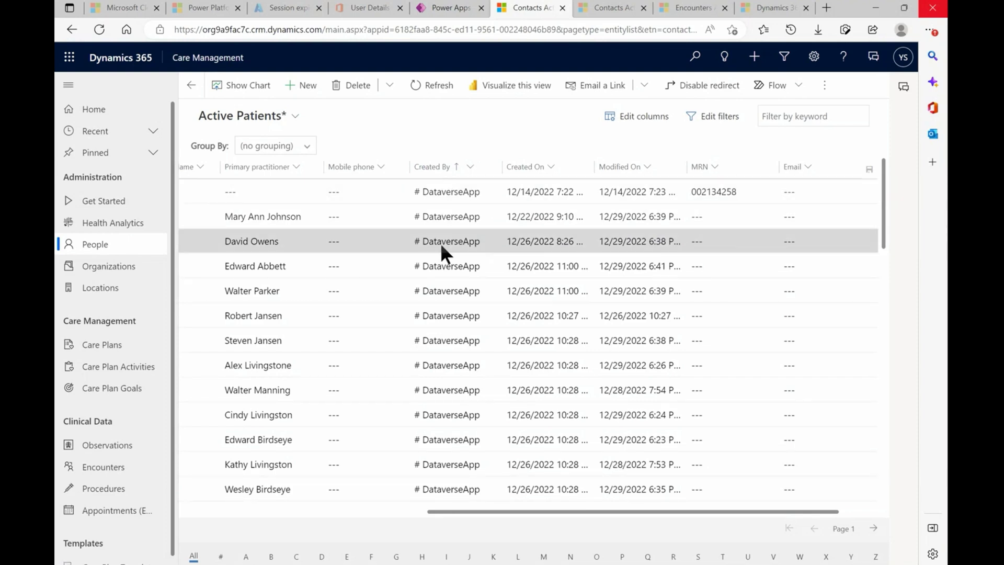
click(551, 167)
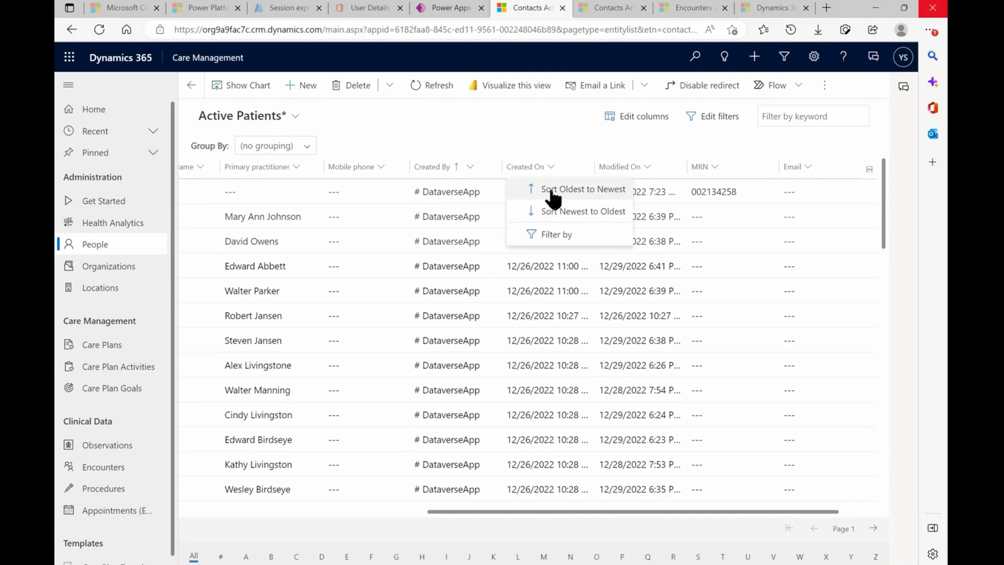
click(550, 212)
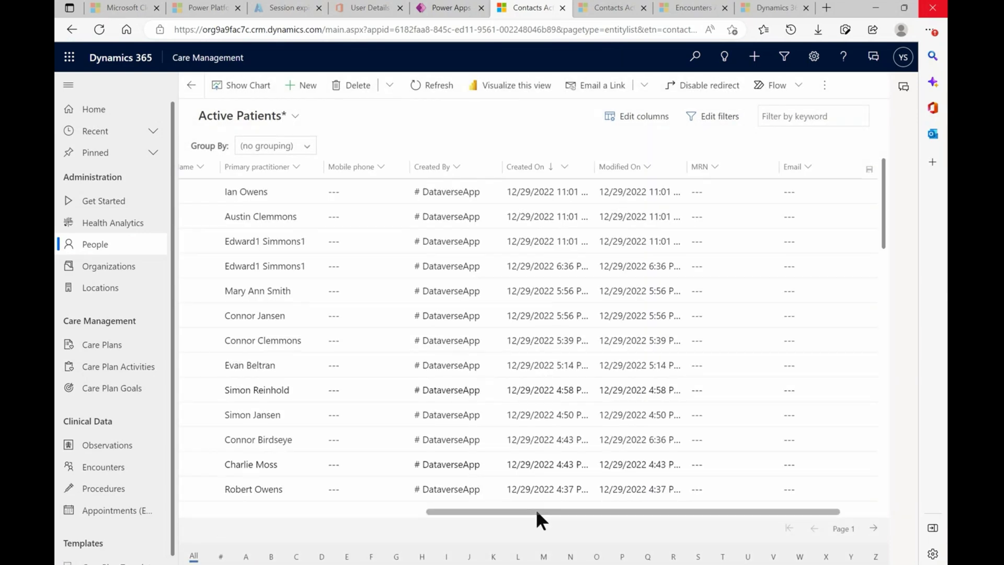
- Widen the Full Name column in the Active Patients grid so complete patient names display
drag(536, 510, 366, 499)
scroll(363, 501, left, 3)
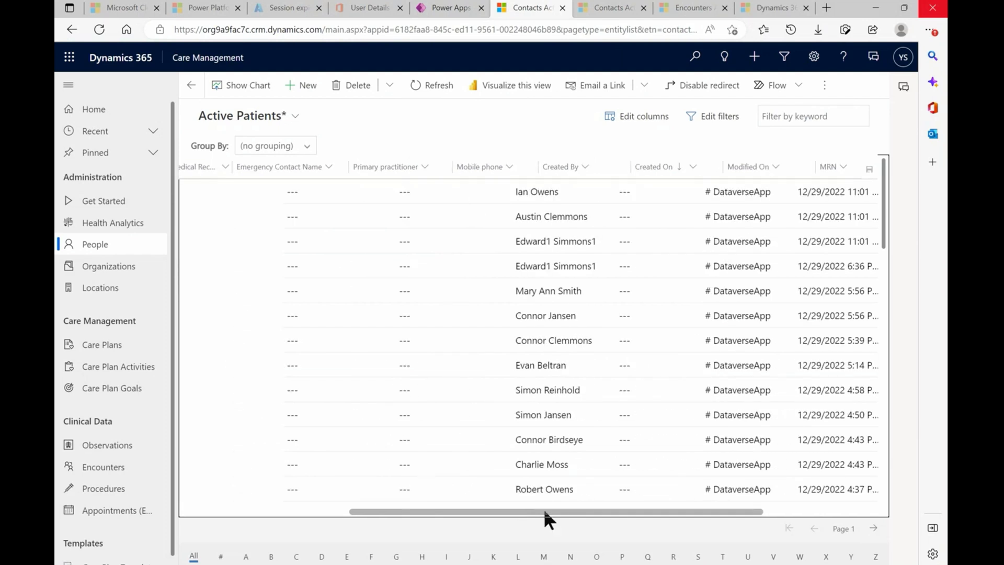
scroll(544, 512, left, 3)
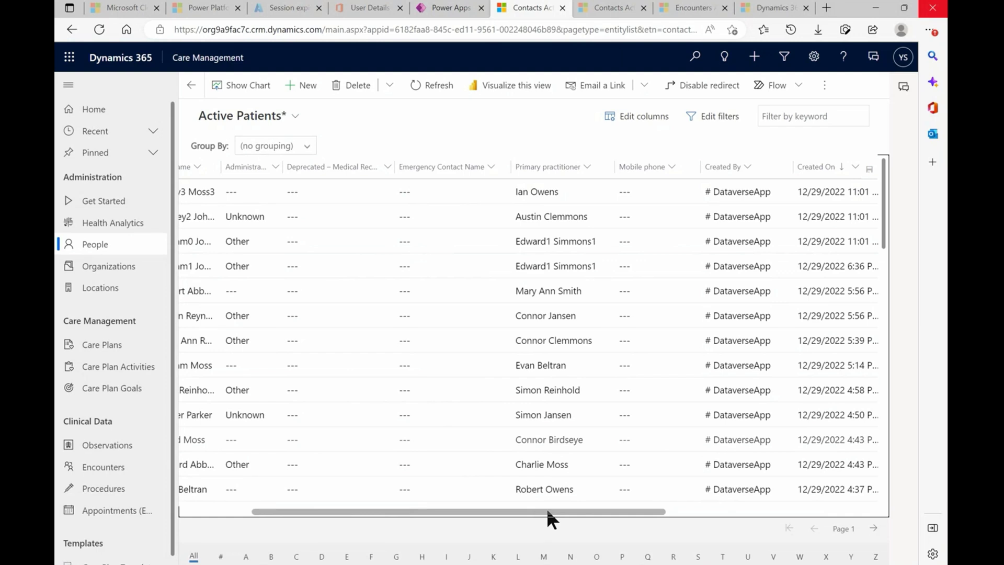
scroll(499, 513, left, 2)
scroll(485, 511, left, 3)
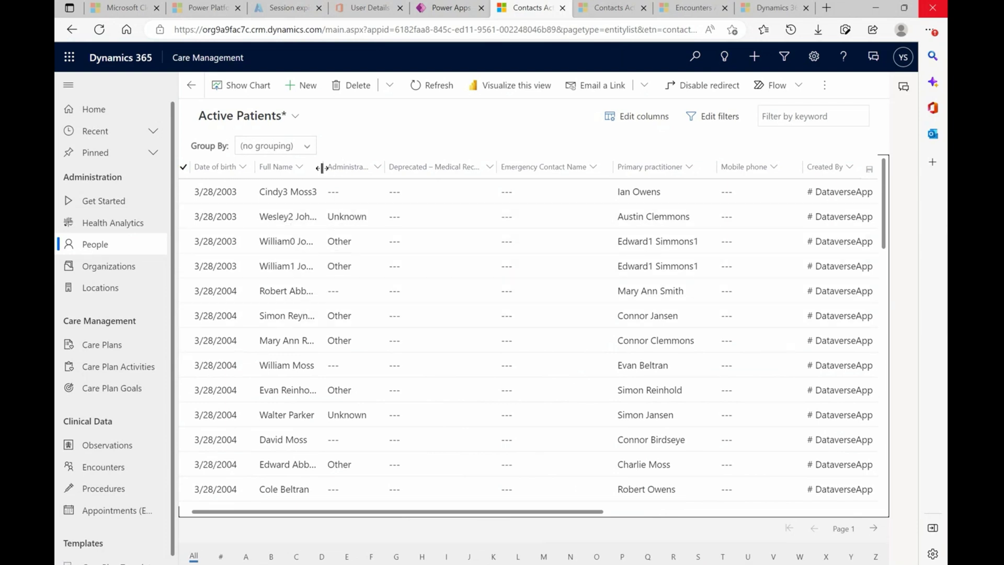
drag(322, 167, 348, 168)
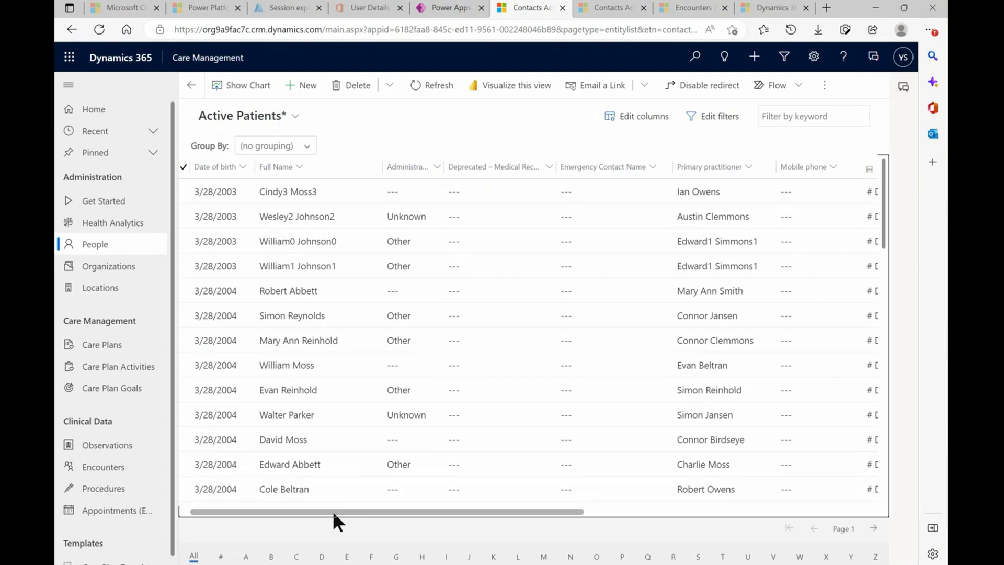
drag(333, 511, 510, 520)
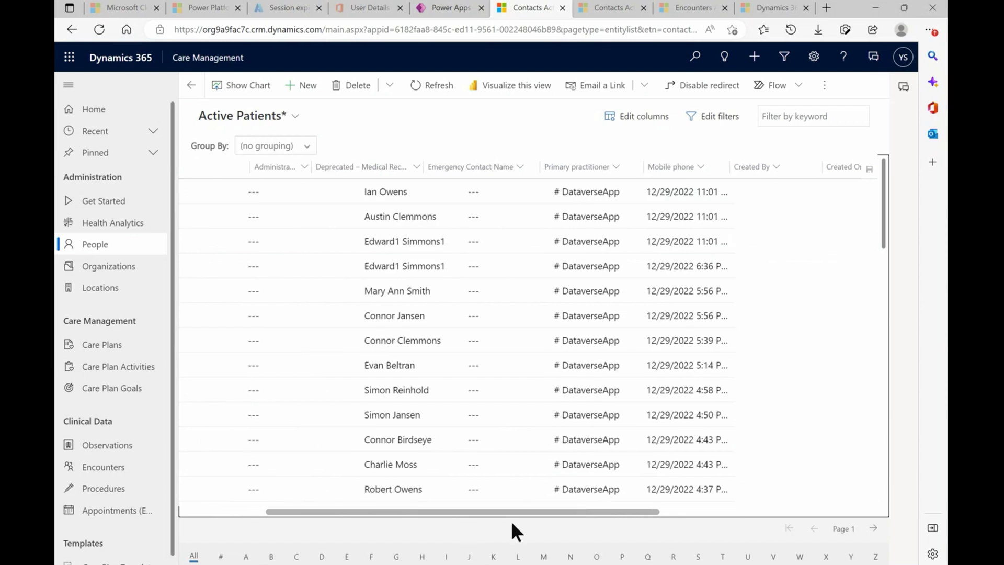